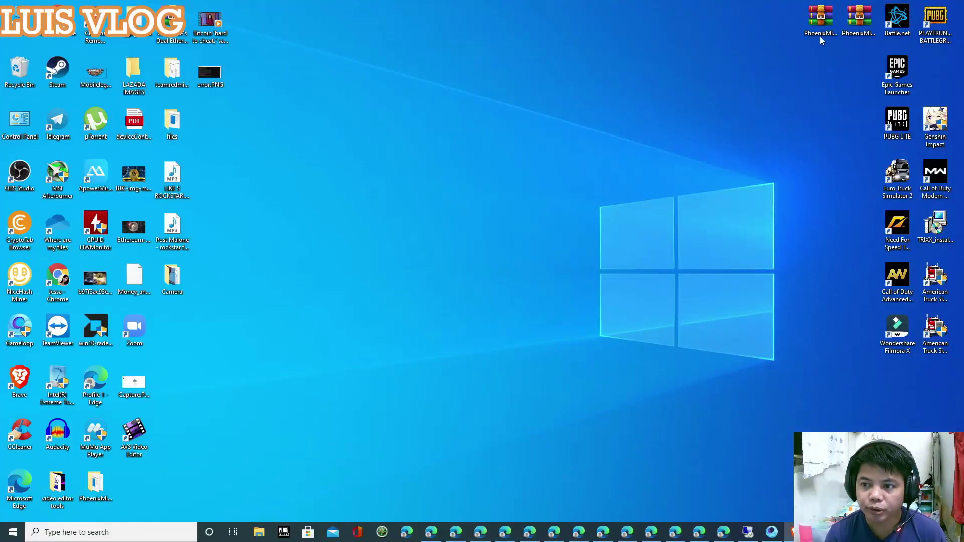
Extract the PhoenixMiner archive onto the desktop, overwriting all existing files.
drag(815, 18, 593, 74)
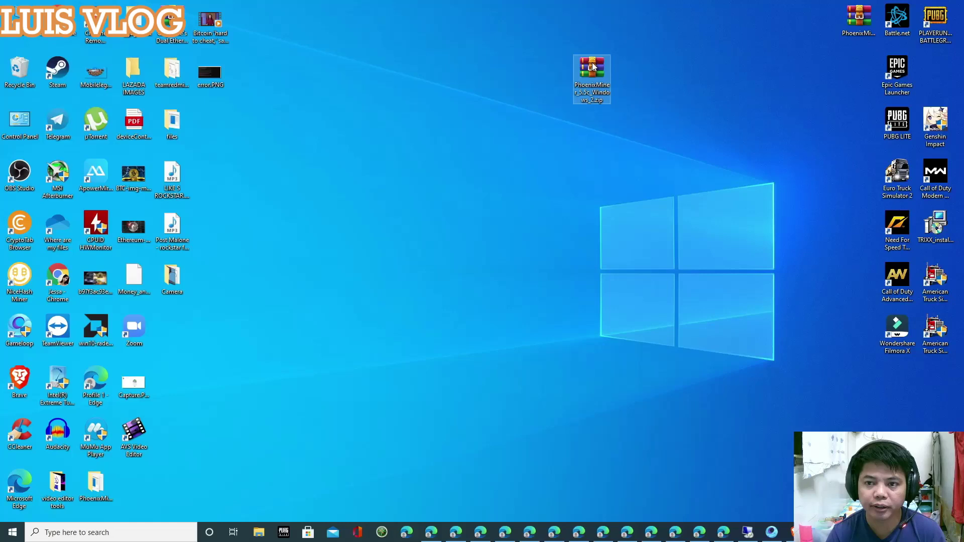
right_click(592, 74)
click(639, 114)
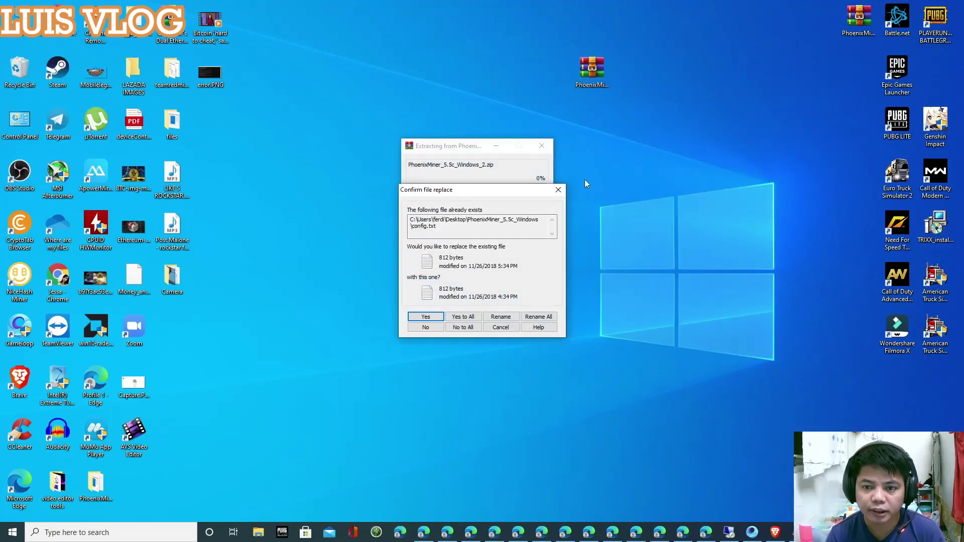
click(468, 316)
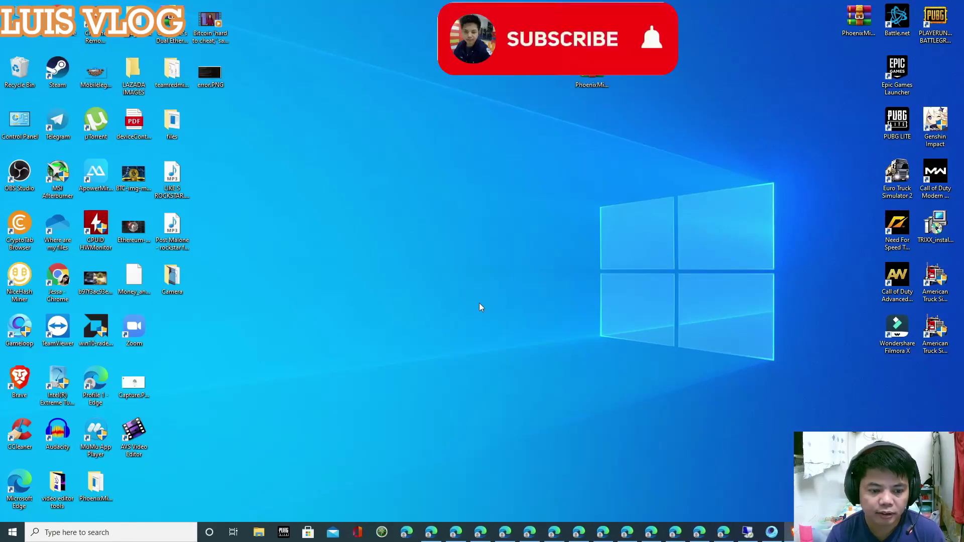
mouse_move(95, 482)
mouse_down()
mouse_move(362, 70)
mouse_move(438, 70)
mouse_move(97, 483)
mouse_up()
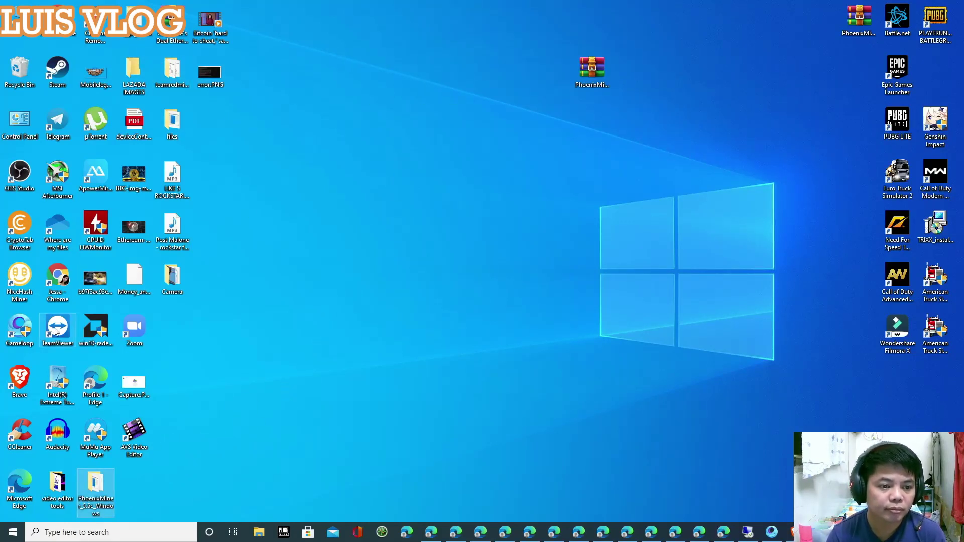
Extract the PhoenixMiner zip again and place the extracted folder at the top-right.
drag(591, 71, 782, 23)
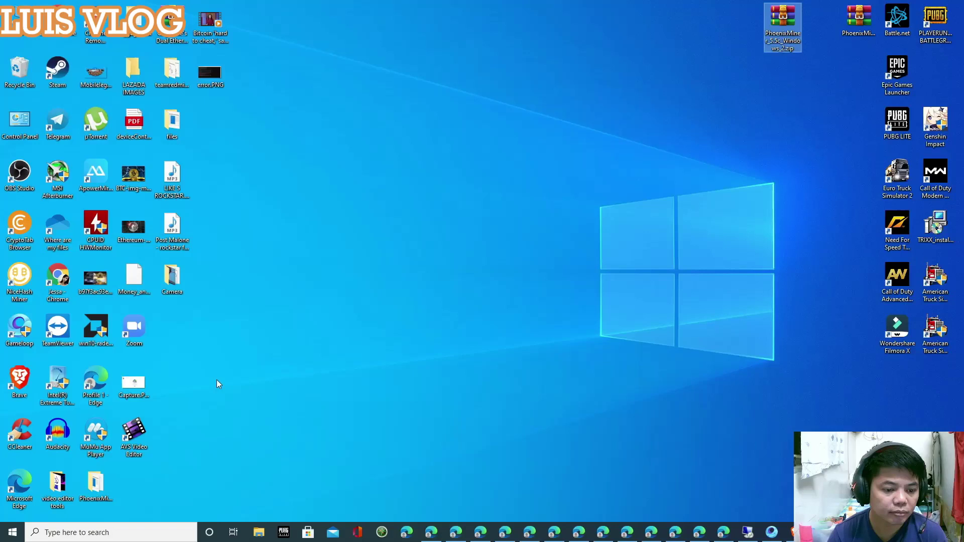
click(98, 483)
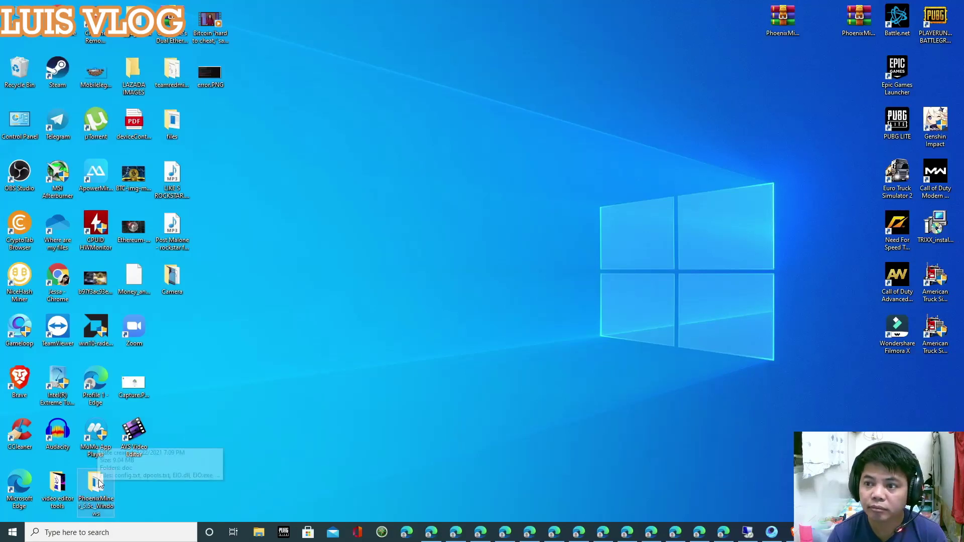
click(774, 31)
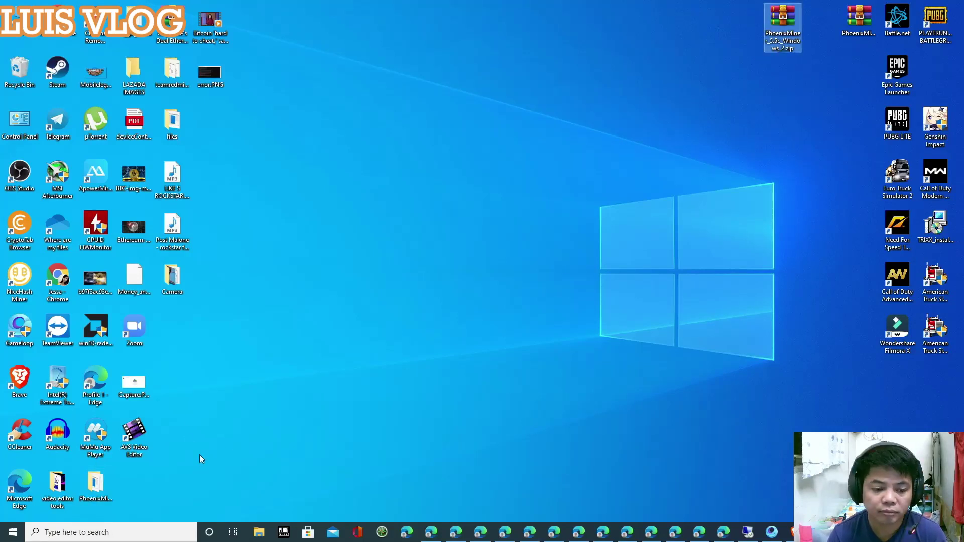
drag(858, 20, 851, 129)
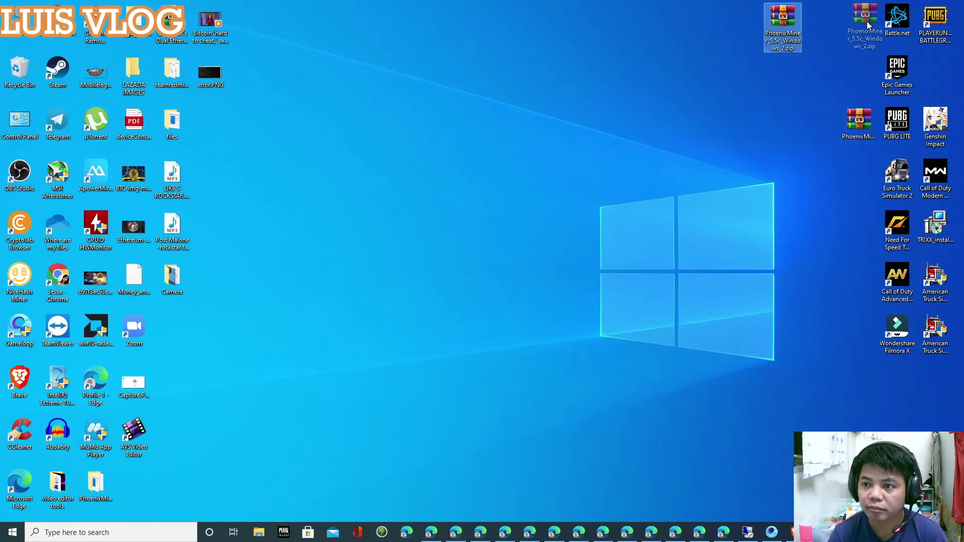
drag(791, 26, 867, 22)
right_click(851, 124)
click(833, 173)
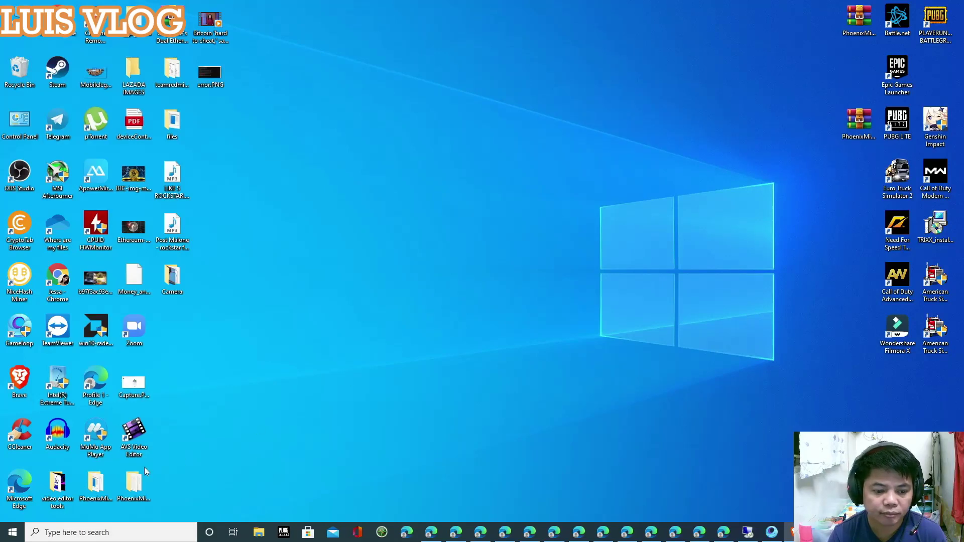
mouse_move(134, 482)
mouse_down()
mouse_move(512, 286)
mouse_move(733, 48)
mouse_move(774, 40)
mouse_up()
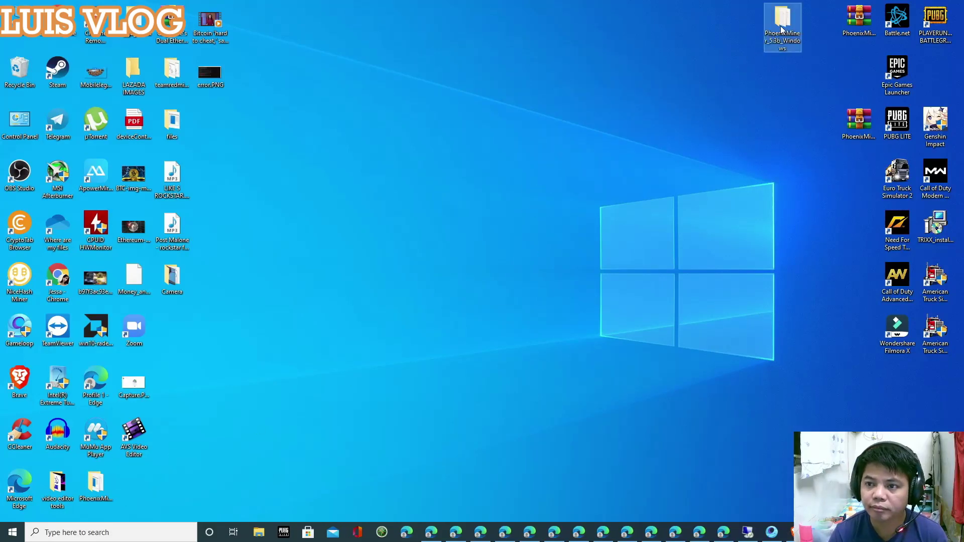
Open start_miner.bat from the PhoenixMiner folder in Notepad for editing.
double_click(782, 28)
click(300, 356)
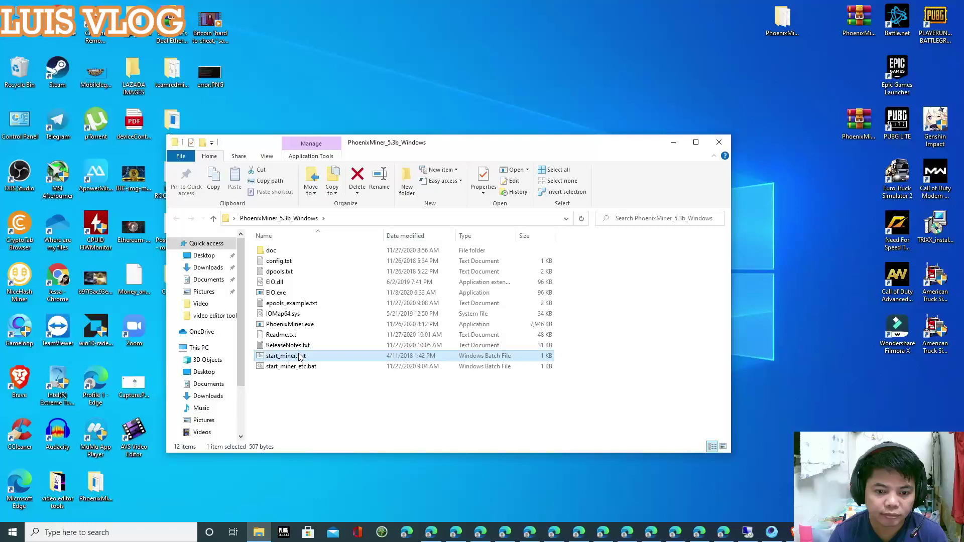
right_click(300, 357)
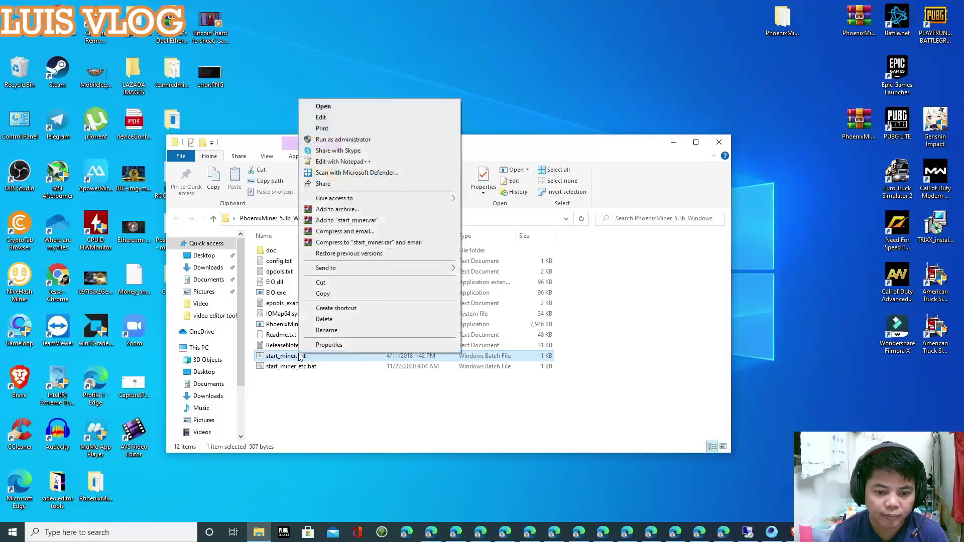
click(331, 119)
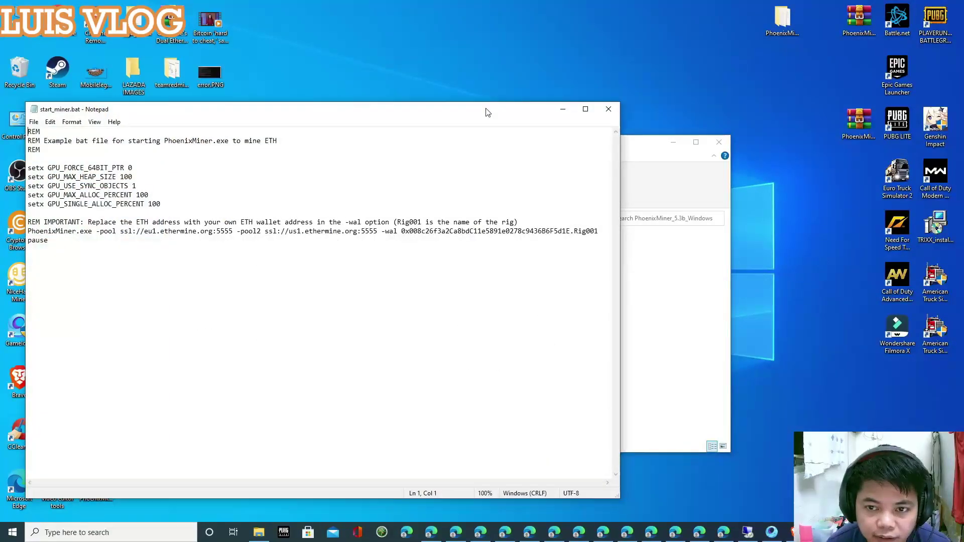
drag(486, 111, 582, 82)
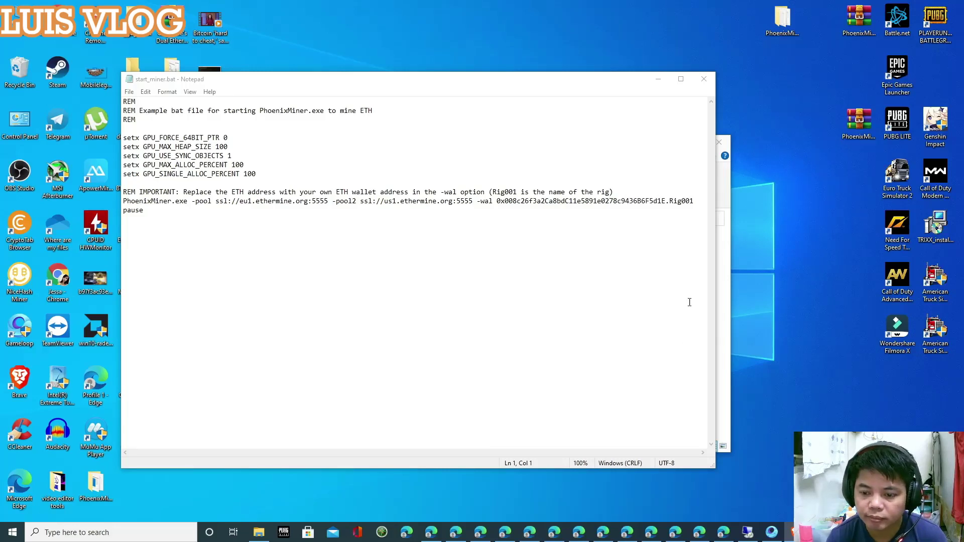
Replace the old wallet with the pasted ETH address and rename the rig to Luis1.
drag(667, 201, 513, 200)
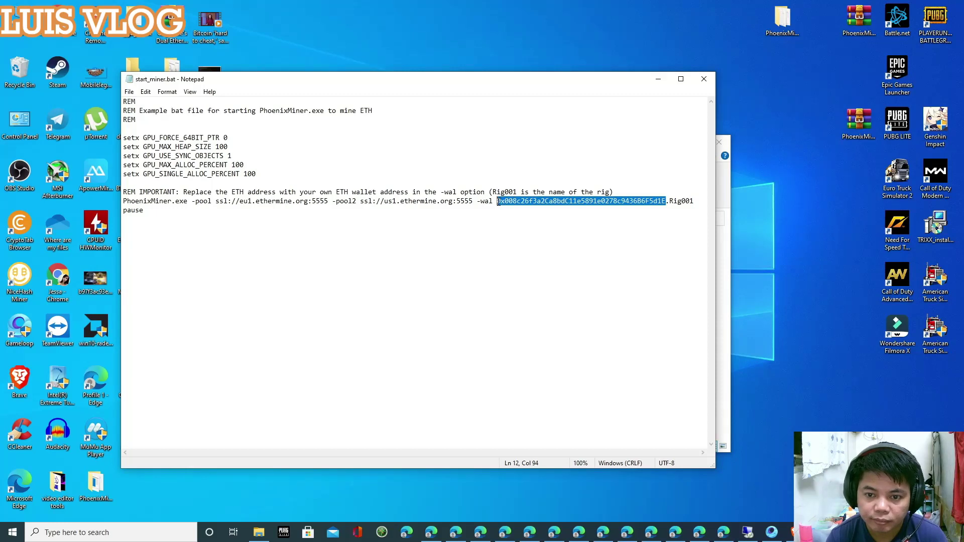
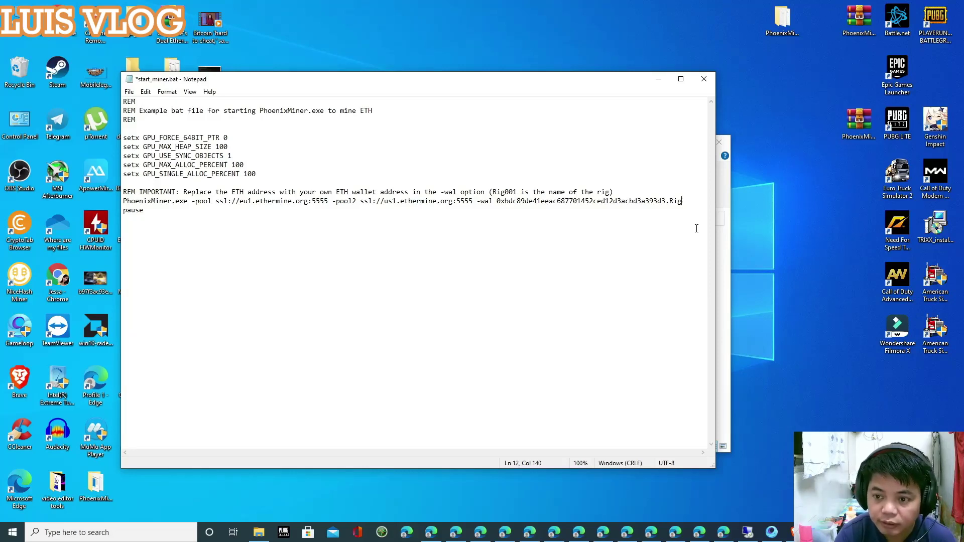
text(L)
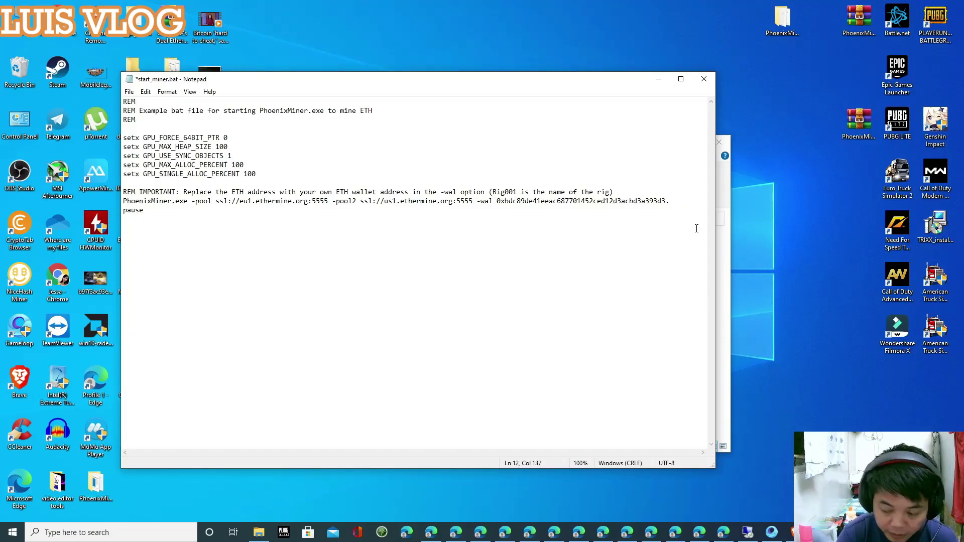
text(uis1)
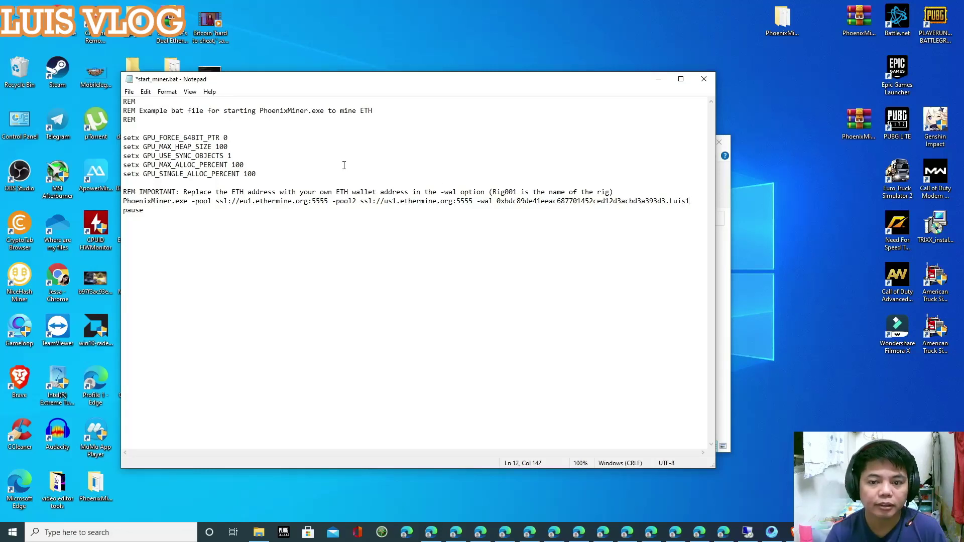
Save start_miner.bat and close Notepad.
click(130, 92)
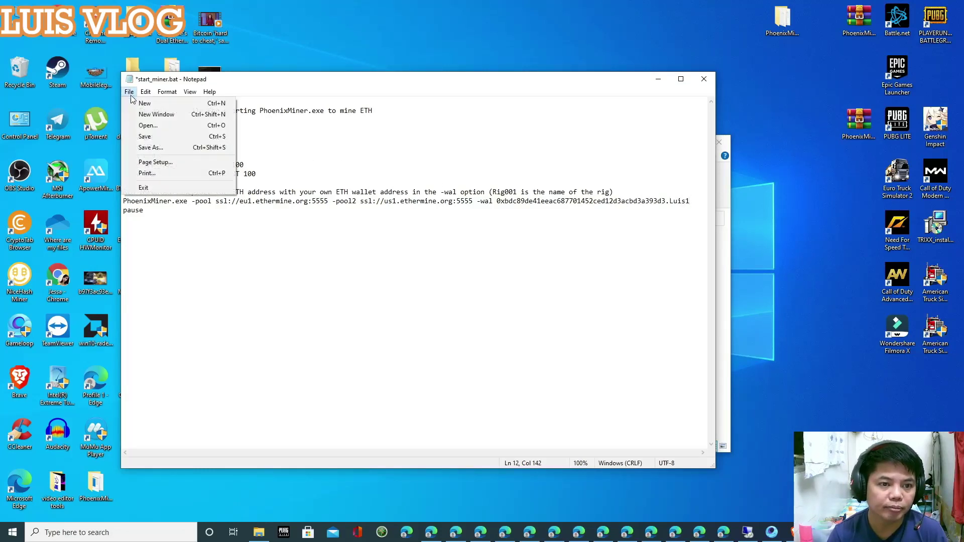
click(145, 136)
click(704, 80)
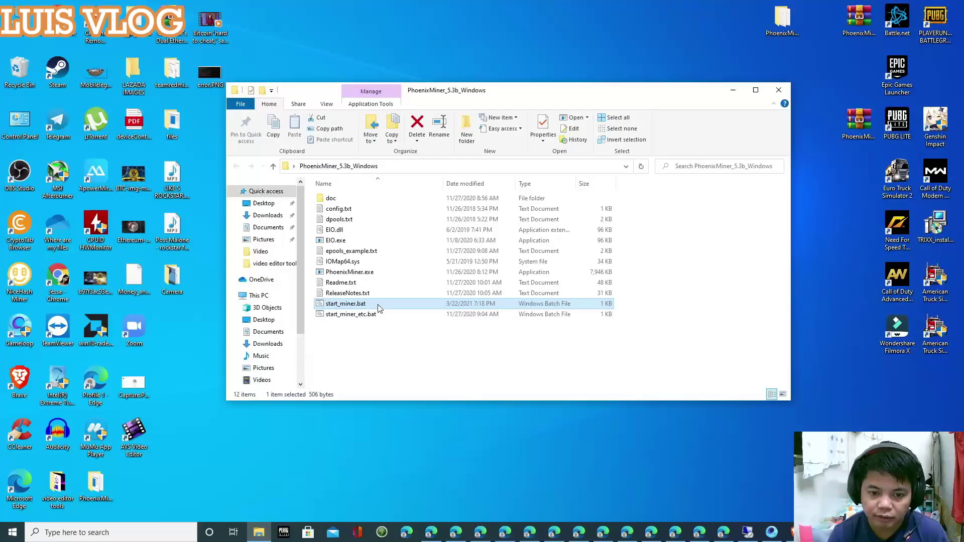
Run start_miner.bat and watch the miner console until the clSetKernelArg fatal error.
double_click(393, 304)
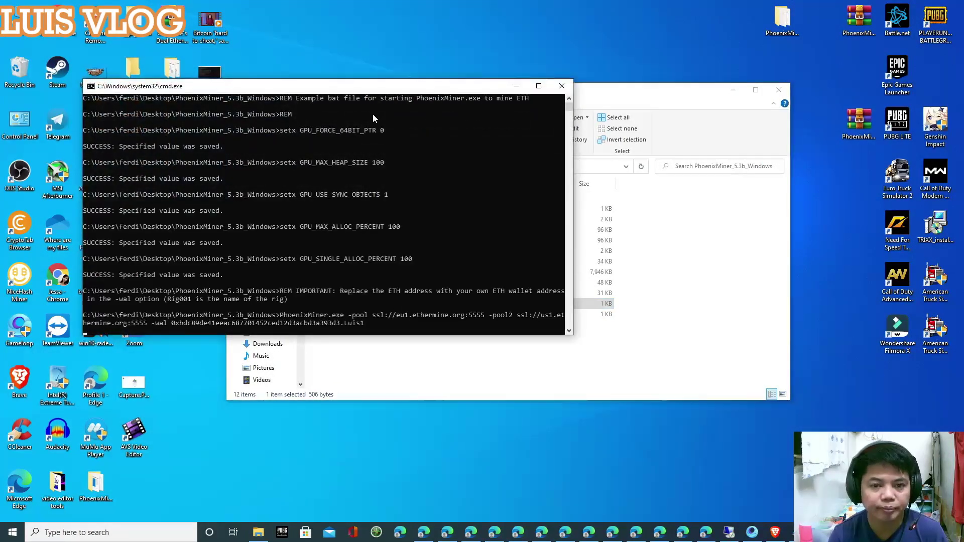
drag(369, 88, 555, 84)
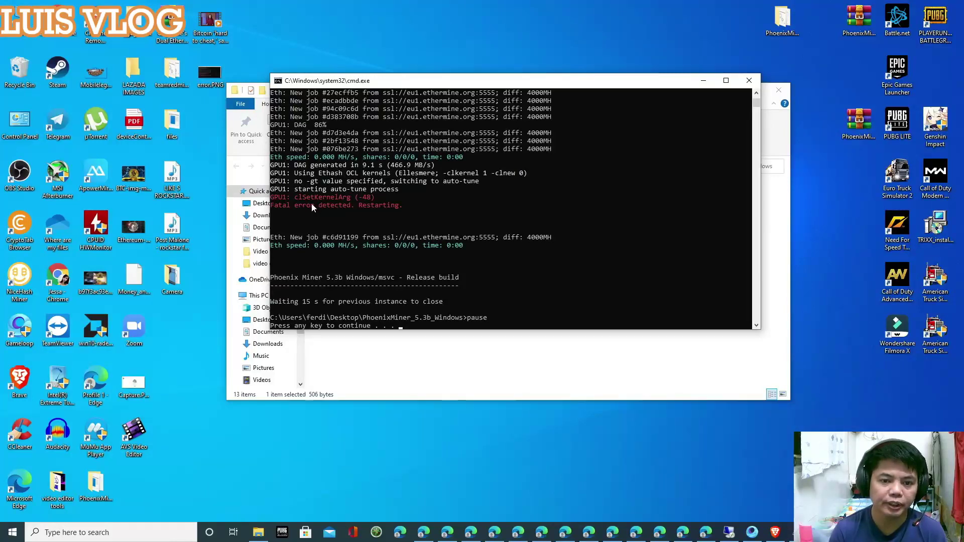
Close the crashed miner console and reopen start_miner.bat in Notepad for editing.
click(750, 83)
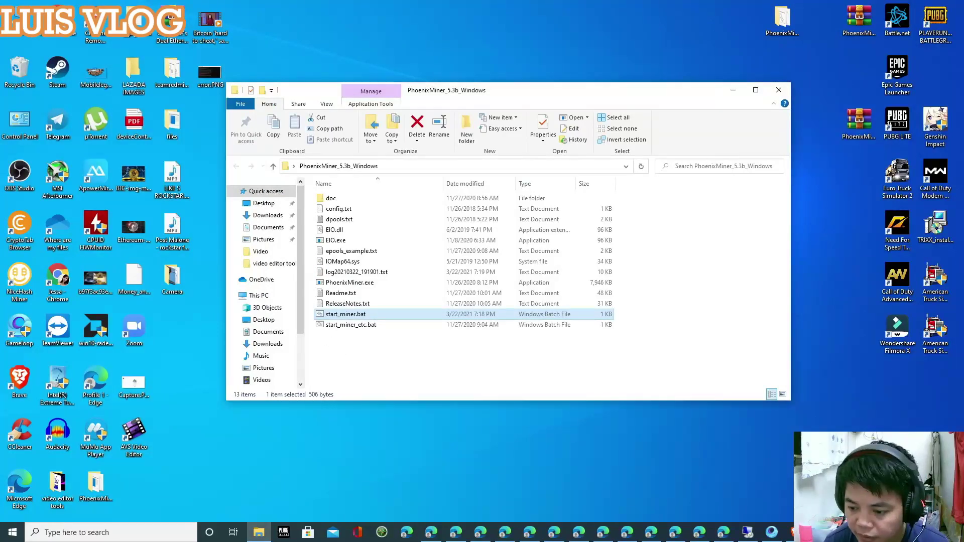
key(alt+Tab)
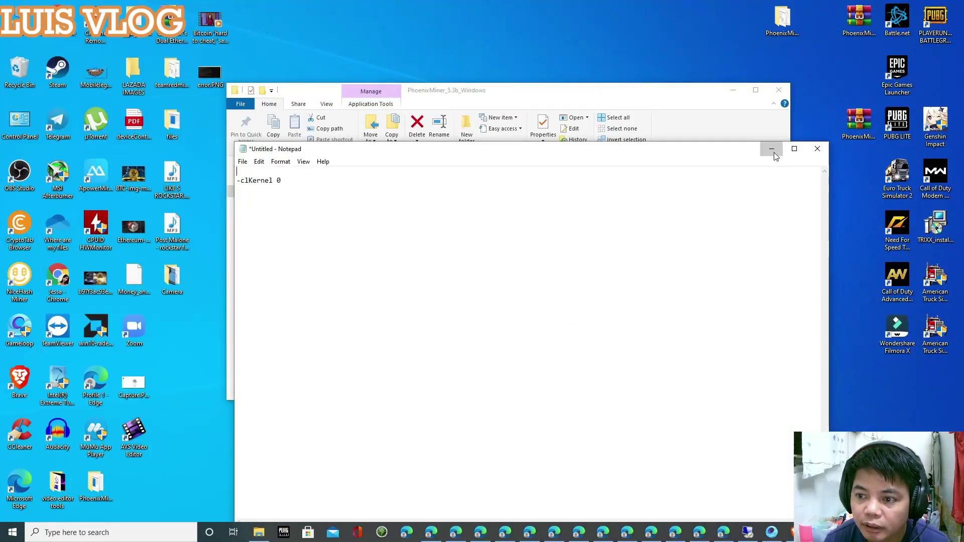
click(774, 153)
right_click(353, 314)
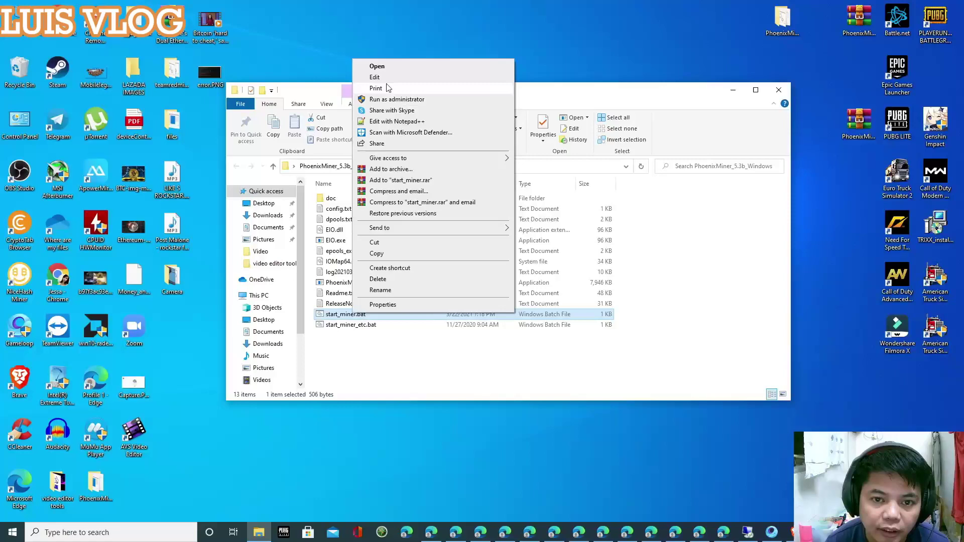
click(384, 77)
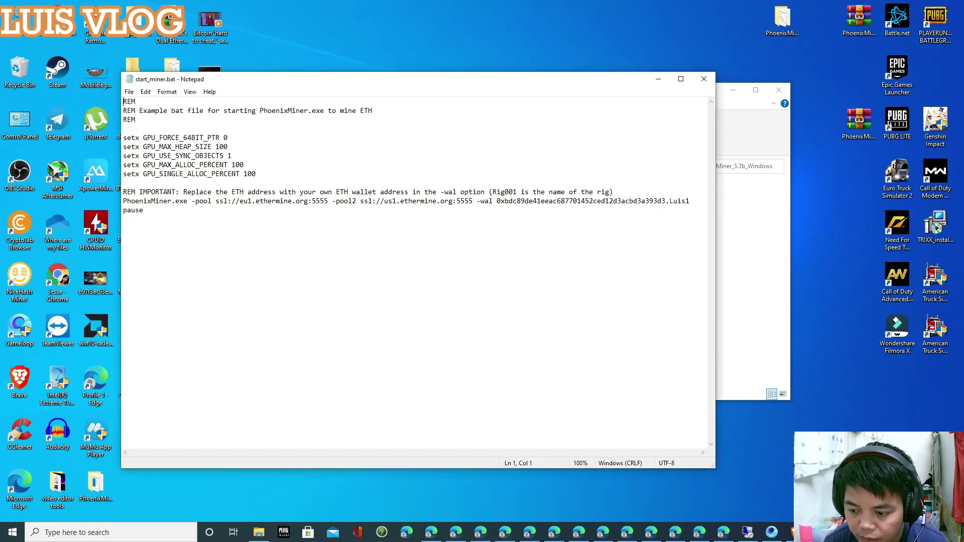
Copy the text -clKernel 0 from the Untitled note.
click(761, 485)
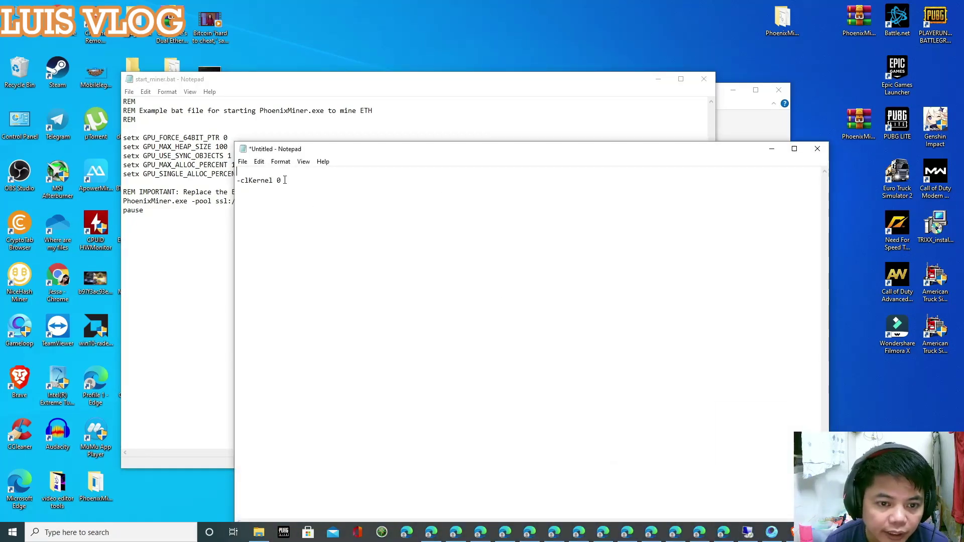
drag(327, 181, 239, 181)
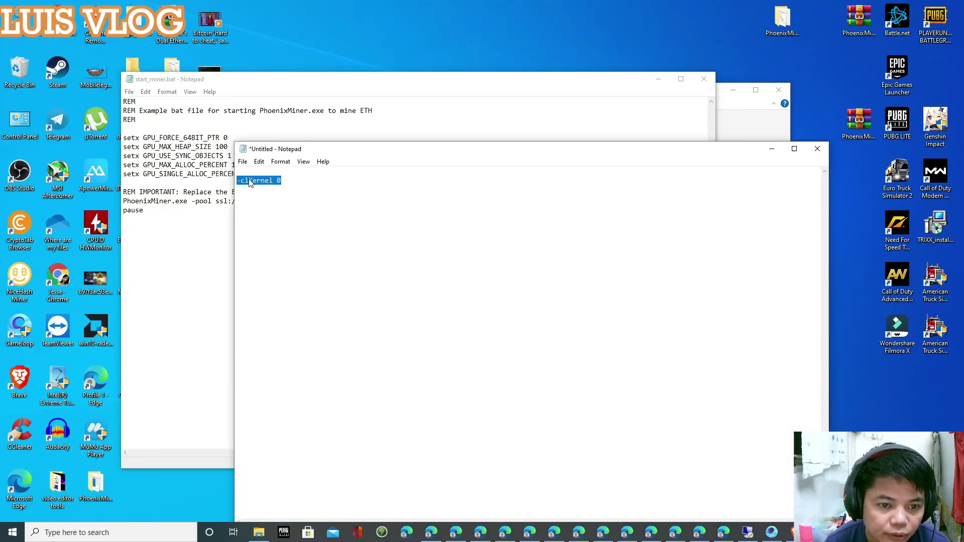
right_click(251, 184)
click(275, 210)
click(772, 149)
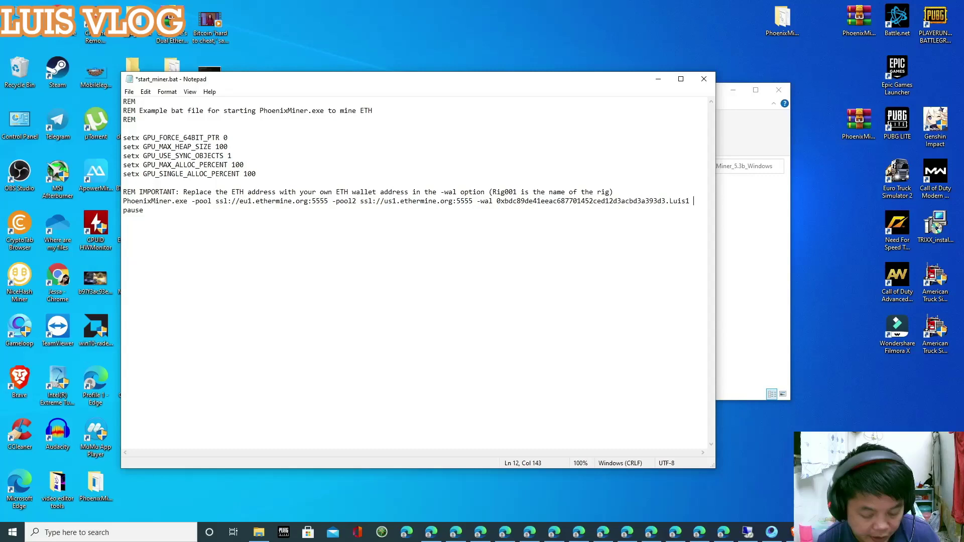
Paste -clKernel 0 after Luis1 on the launch line, then save and close Notepad.
key(ctrl+v)
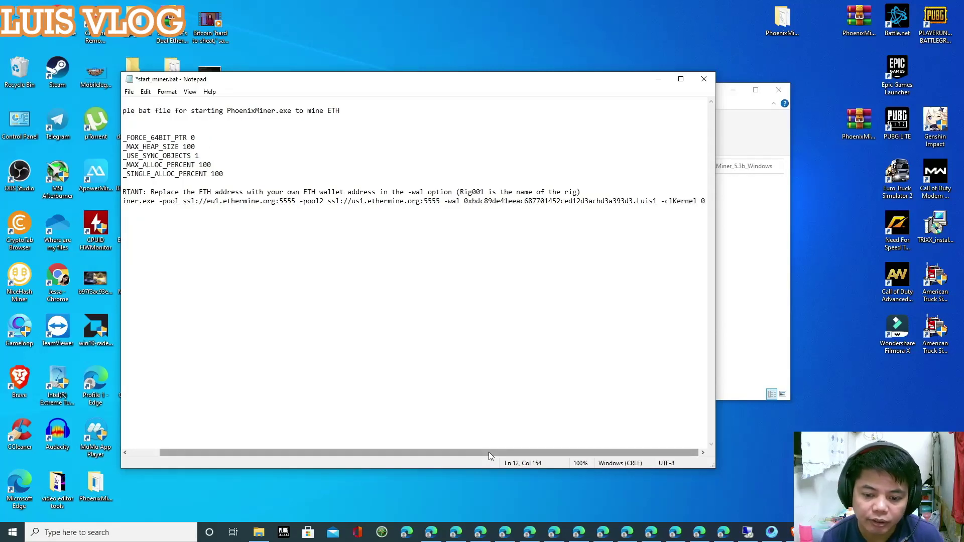
mouse_move(489, 452)
mouse_down()
mouse_move(429, 451)
mouse_move(317, 404)
mouse_up()
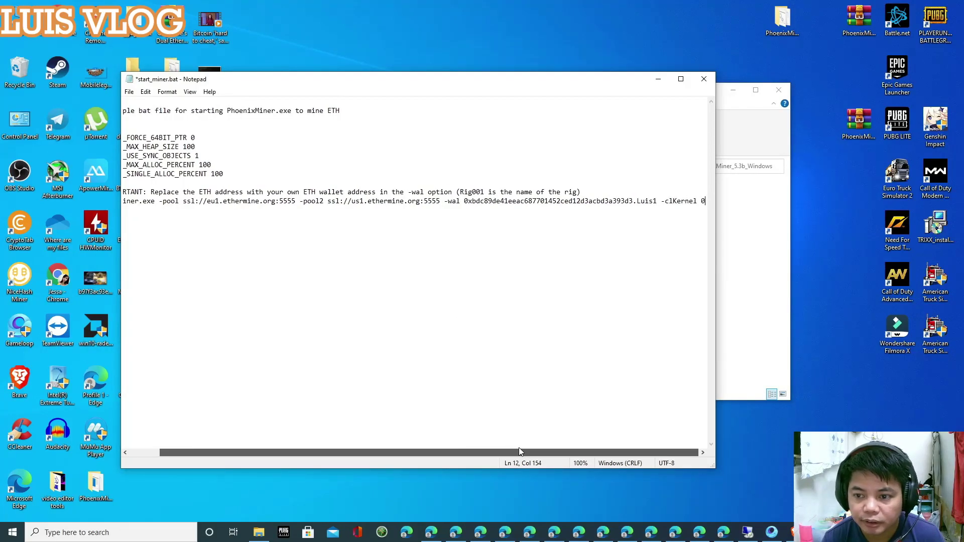
click(129, 92)
click(148, 134)
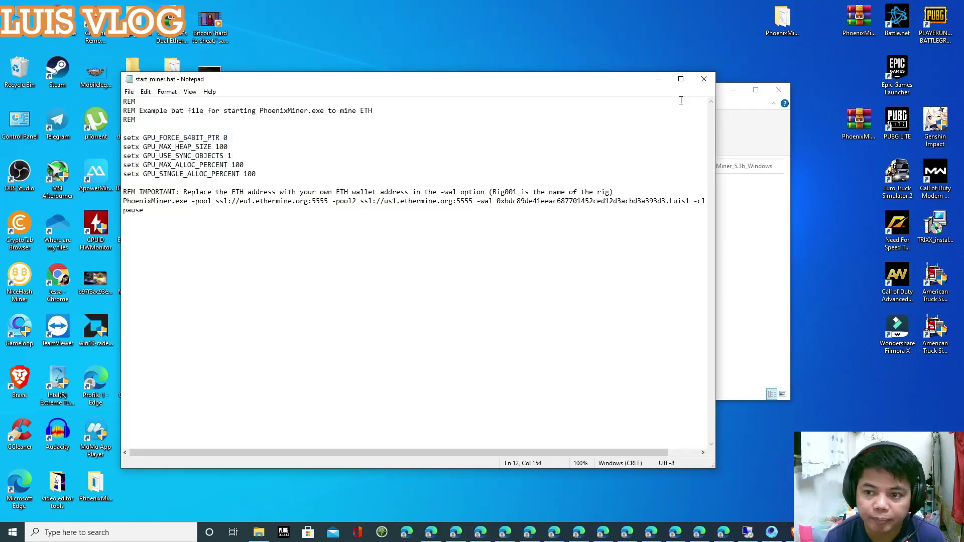
click(704, 79)
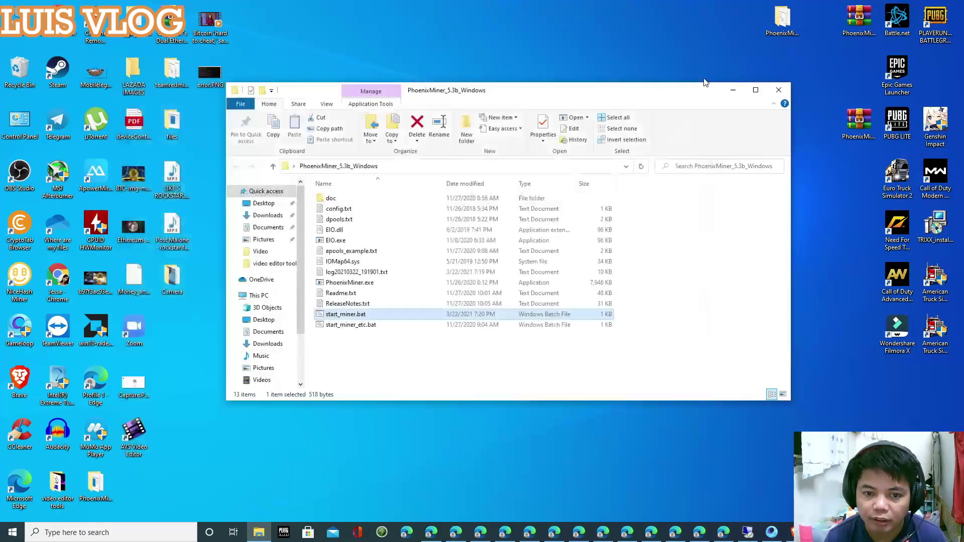
Relaunch the edited start_miner.bat so PhoenixMiner mines ETH error-free at roughly 26–28 MH/s.
double_click(345, 314)
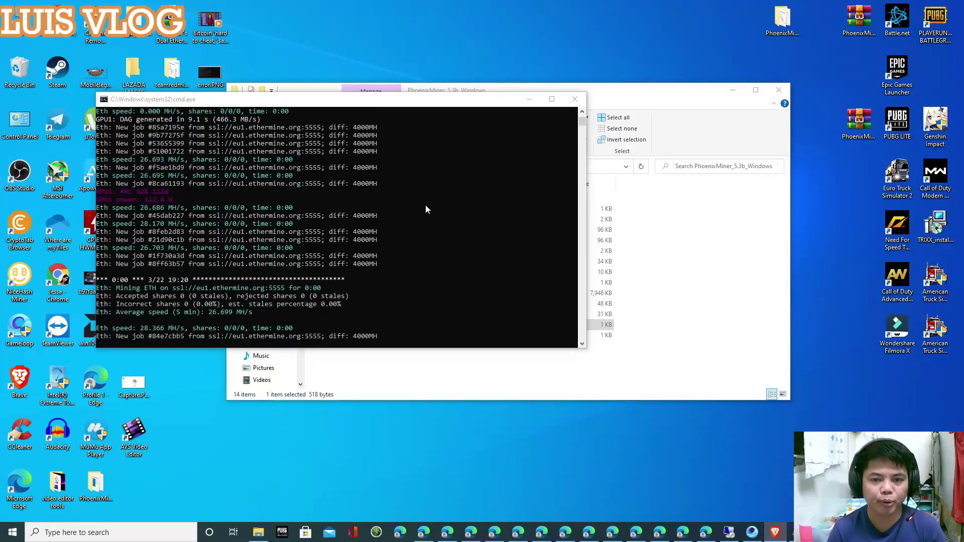
Close the PhoenixMiner folder window and move the miner console up and right.
click(779, 90)
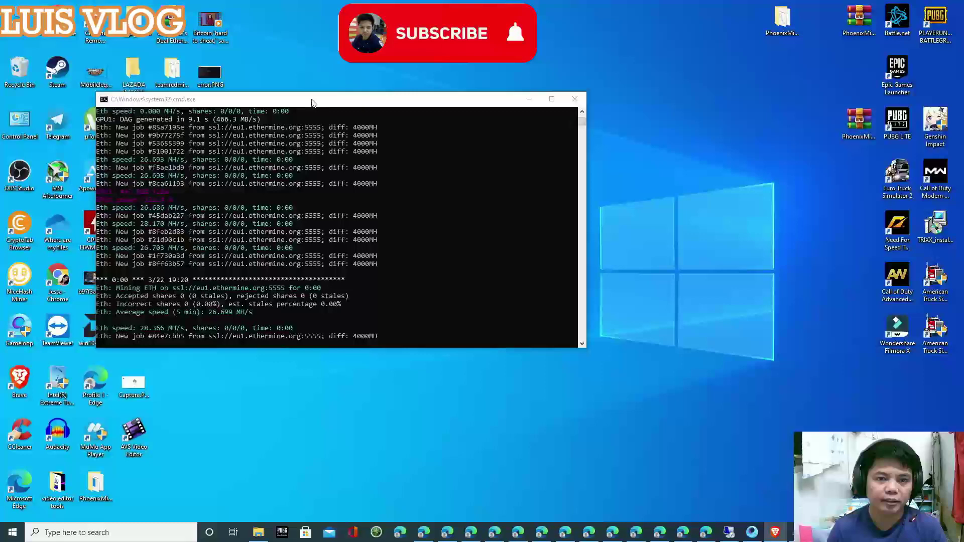
drag(312, 103, 444, 64)
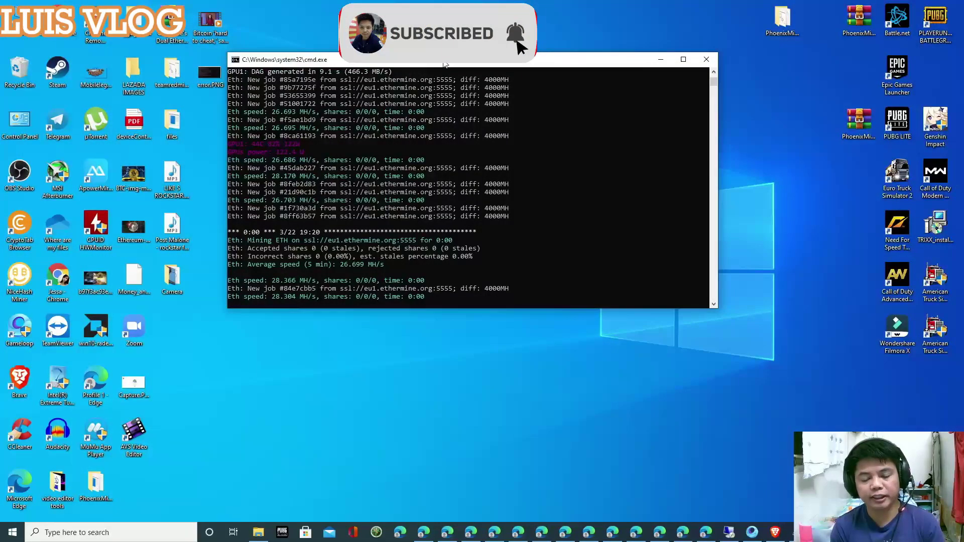